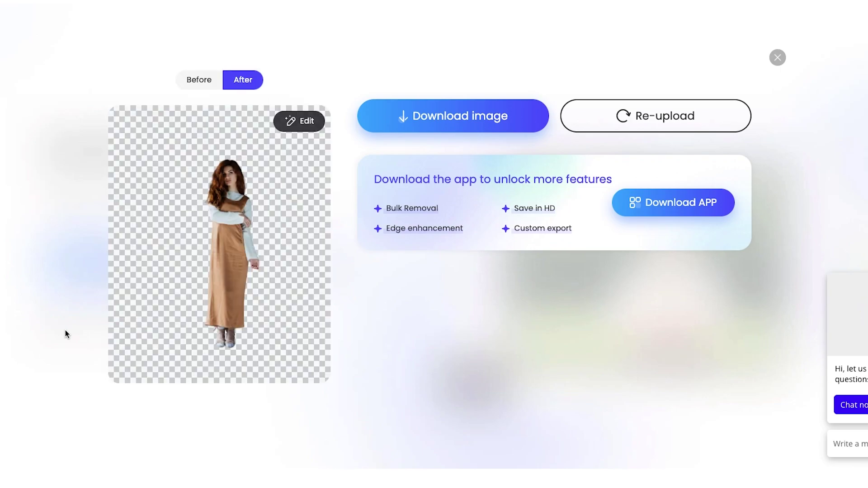
Enlarge the After result to view the woman in the brown dress on transparency.
{"action": "left_click", "coordinate": [214, 272]}
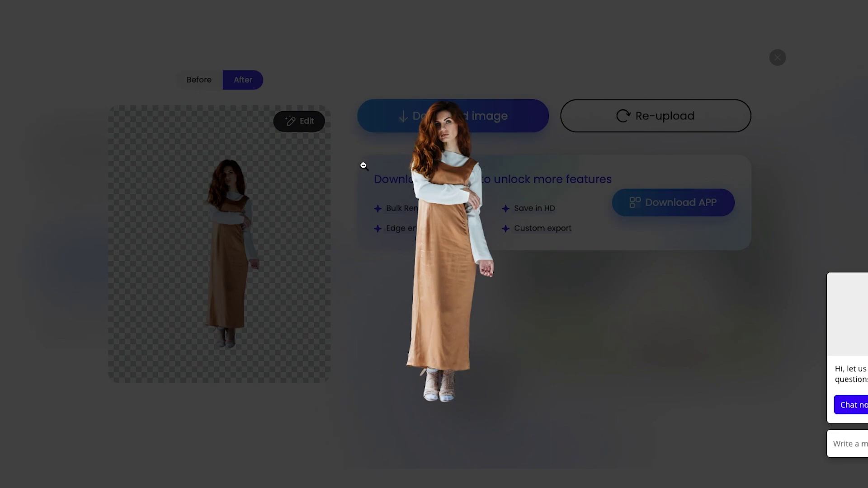
Close the enlarged cutout preview and show the free and HD download options.
{"action": "left_click", "coordinate": [89, 142]}
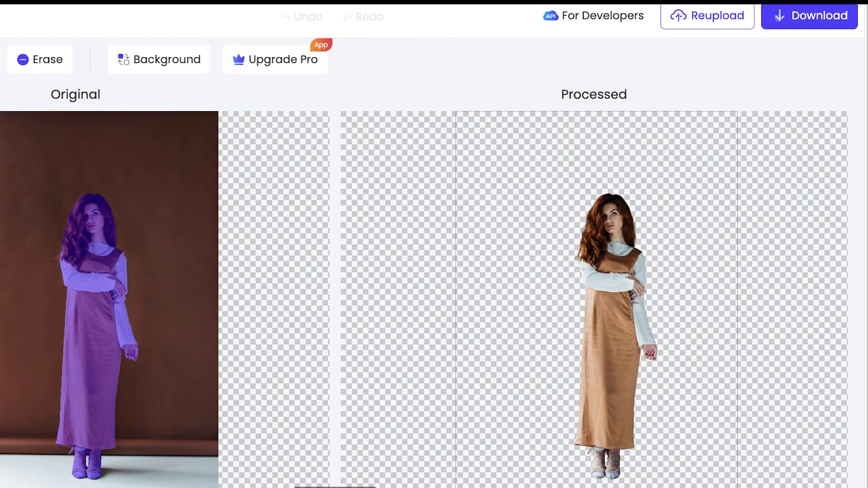
{"action": "left_click", "coordinate": [796, 20]}
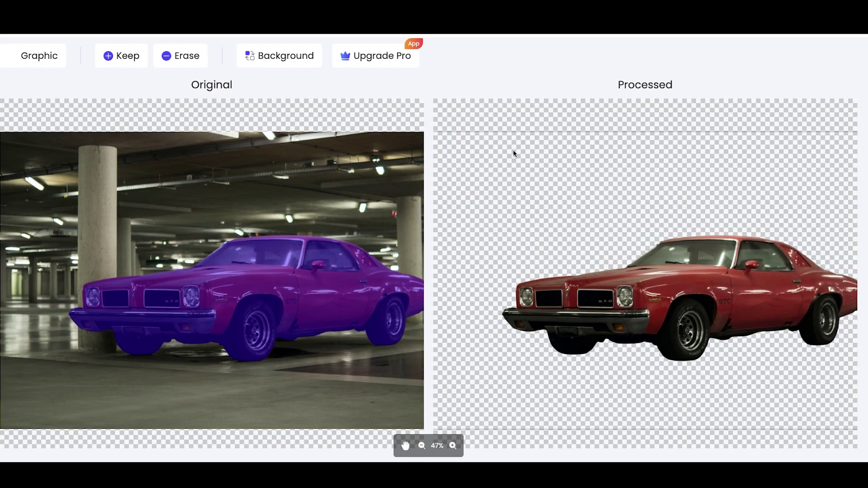
{"action": "scroll", "coordinate": [516, 150], "scroll_direction": "down", "scroll_amount": 2}
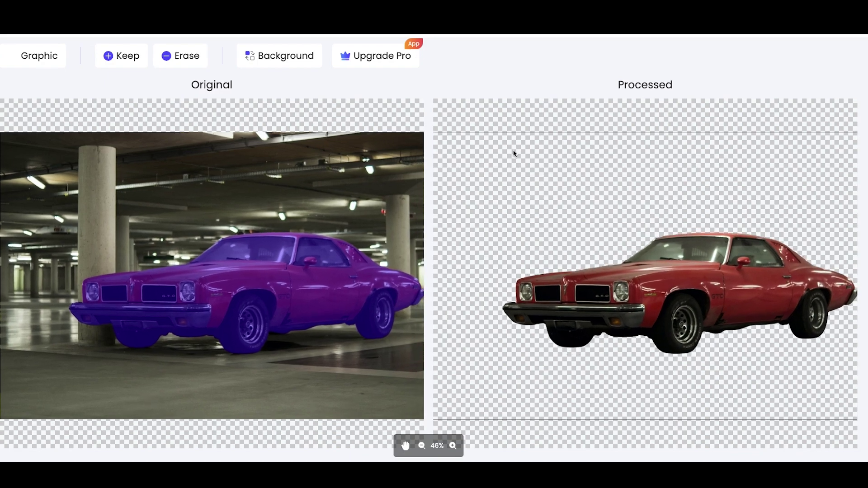